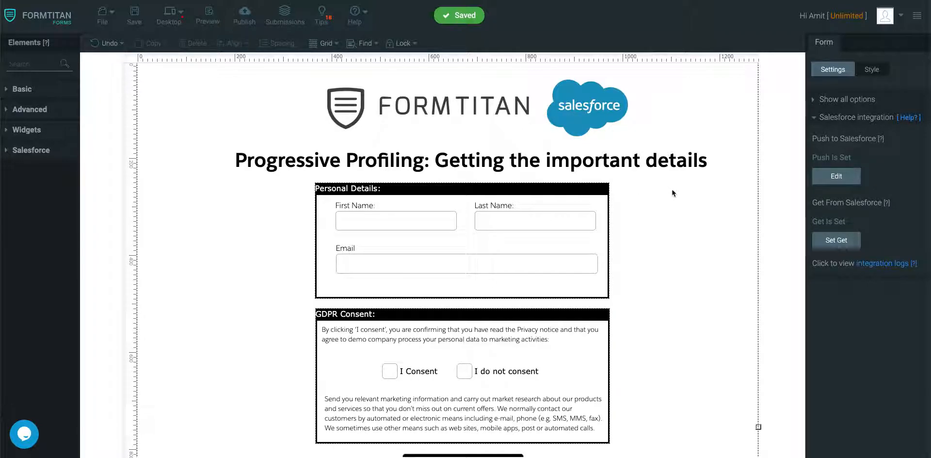
# - Check the New Contact name, email and both GDPR consent boxes, then cancel without saving
pyautogui.scroll(-1, 671, 191)
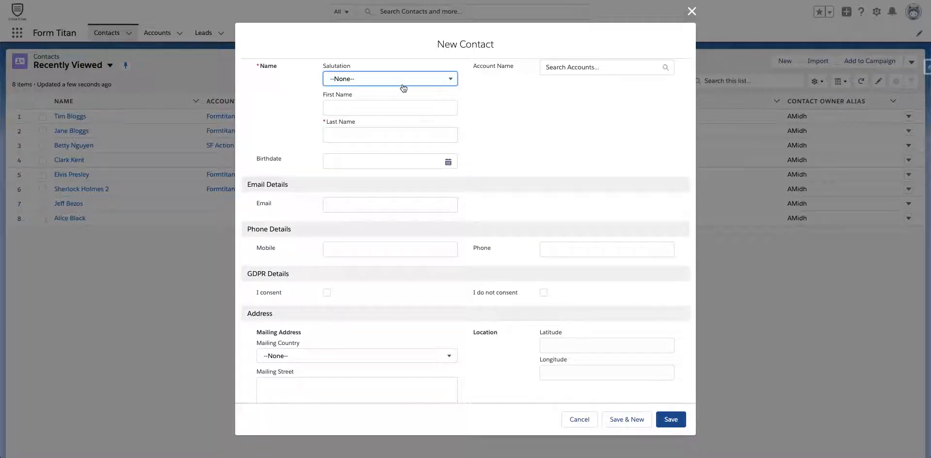
pyautogui.click(392, 105)
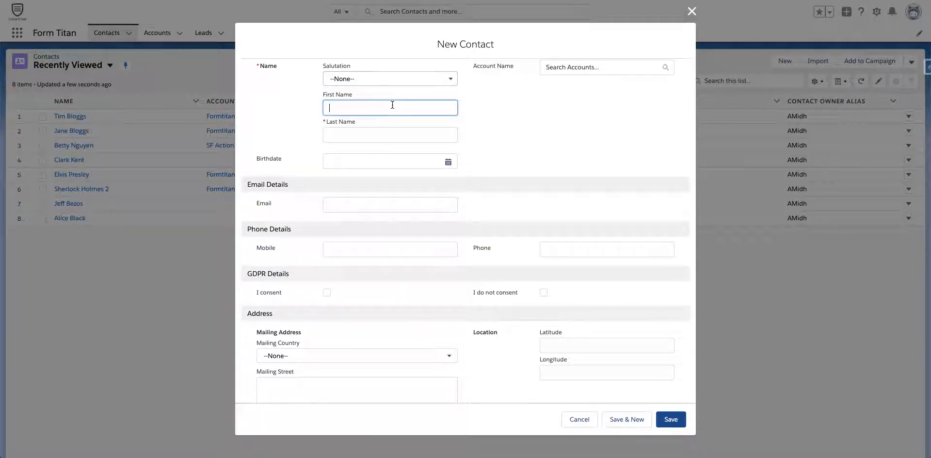
pyautogui.click(384, 132)
pyautogui.click(370, 207)
pyautogui.click(326, 292)
pyautogui.click(544, 294)
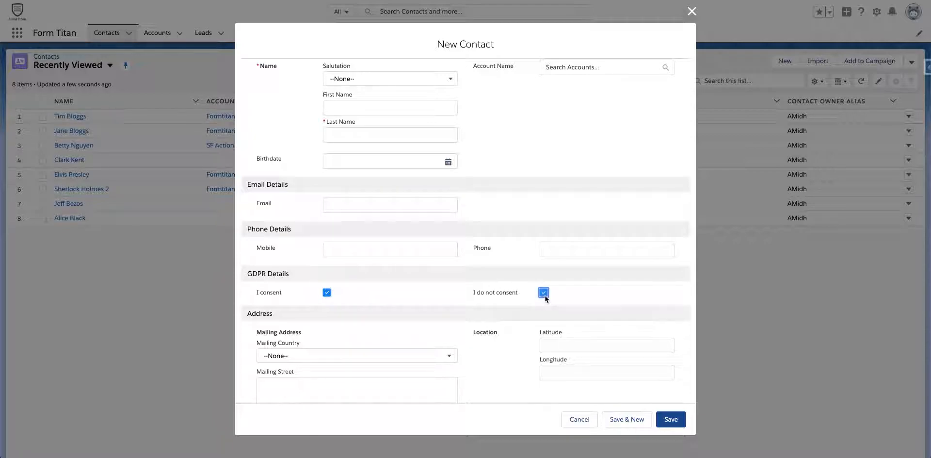
pyautogui.click(327, 293)
pyautogui.click(544, 292)
pyautogui.click(586, 419)
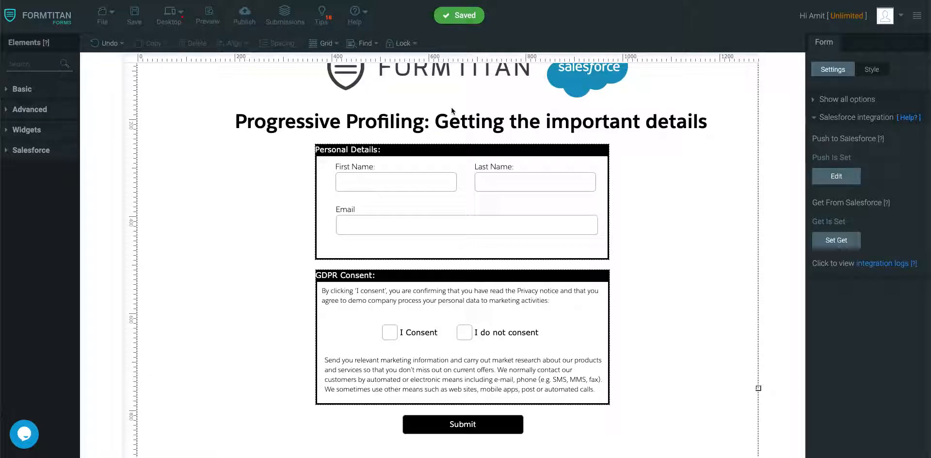
# - Filter the element library by searching for 'text'
pyautogui.scroll(1, 536, 115)
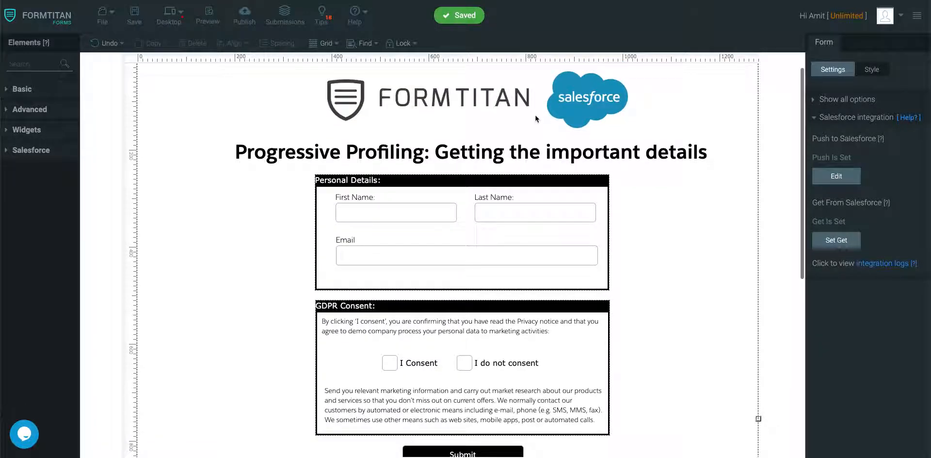
pyautogui.click(45, 63)
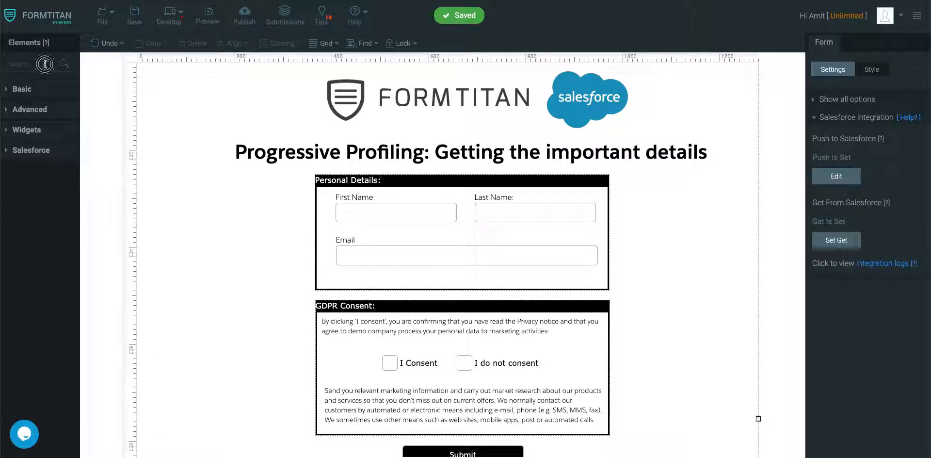
pyautogui.write('f')
pyautogui.press('BackSpace')
pyautogui.write('tet')
pyautogui.press('BackSpace')
pyautogui.write('xt')
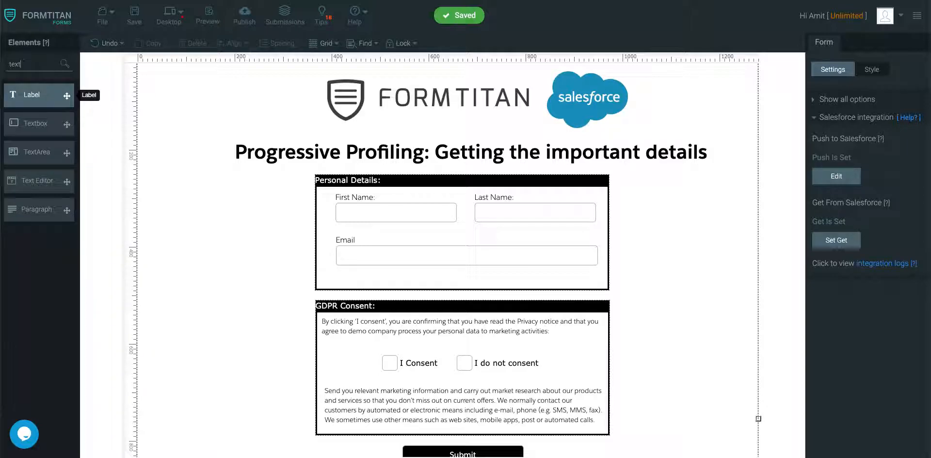
# - Add a trial Textbox beside Personal Details, delete it, and show the Form settings
pyautogui.moveTo(34, 123); pyautogui.dragTo(225, 228)
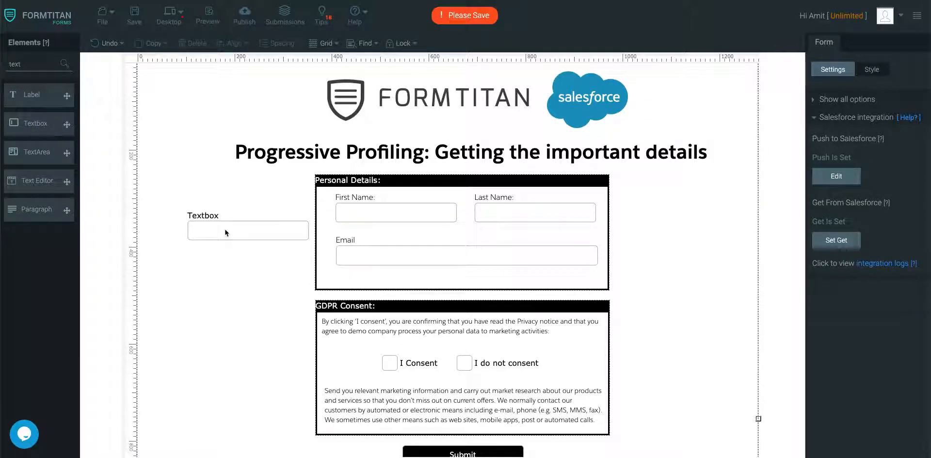
pyautogui.click(193, 44)
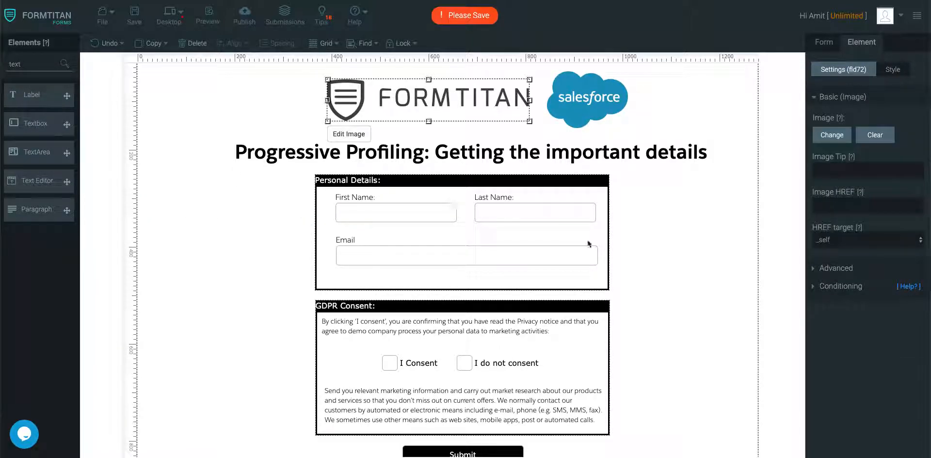
pyautogui.click(824, 42)
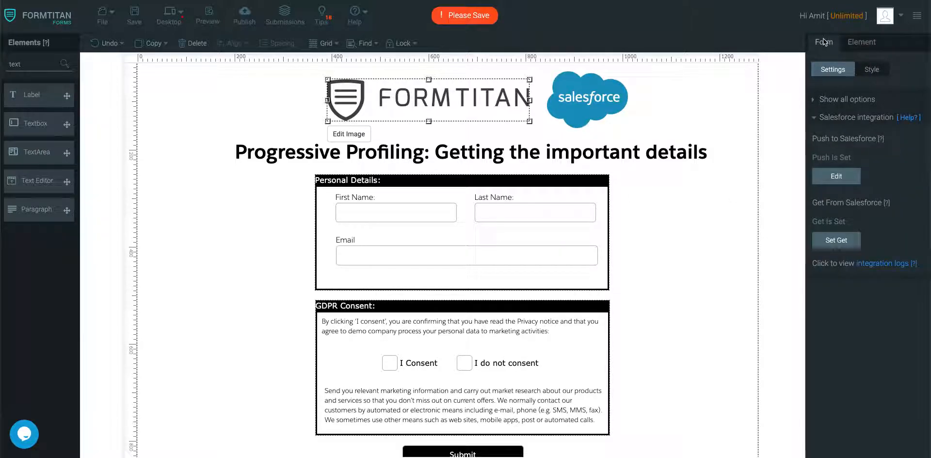
pyautogui.scroll(-1, 649, 179)
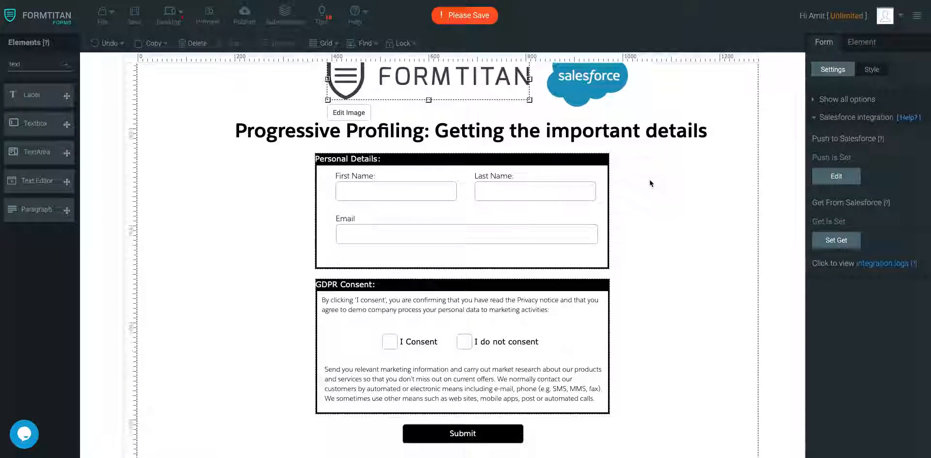
# - Target the Salesforce Contact object with the Create action and start the field mapping
pyautogui.click(852, 177)
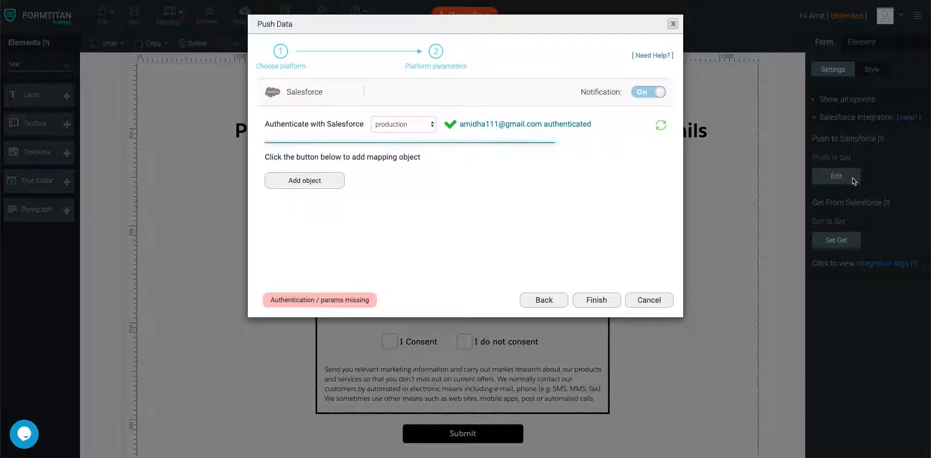
pyautogui.click(338, 180)
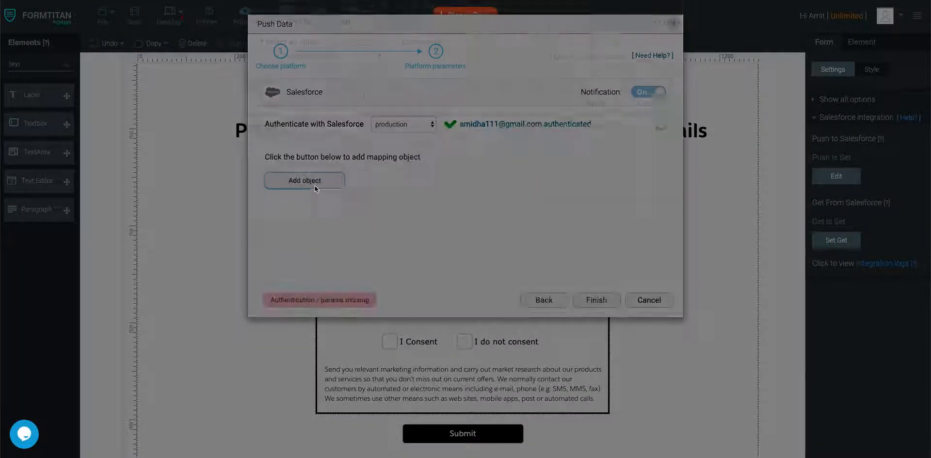
pyautogui.click(345, 87)
pyautogui.write('contact')
pyautogui.click(320, 138)
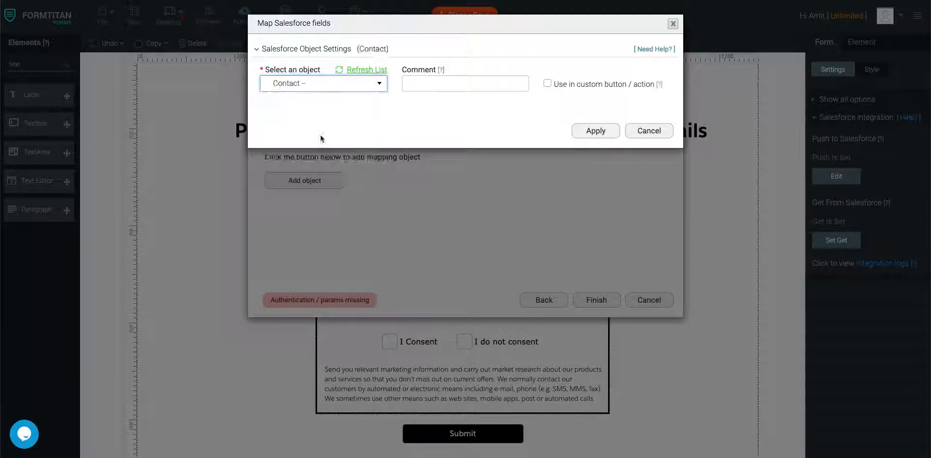
pyautogui.click(303, 109)
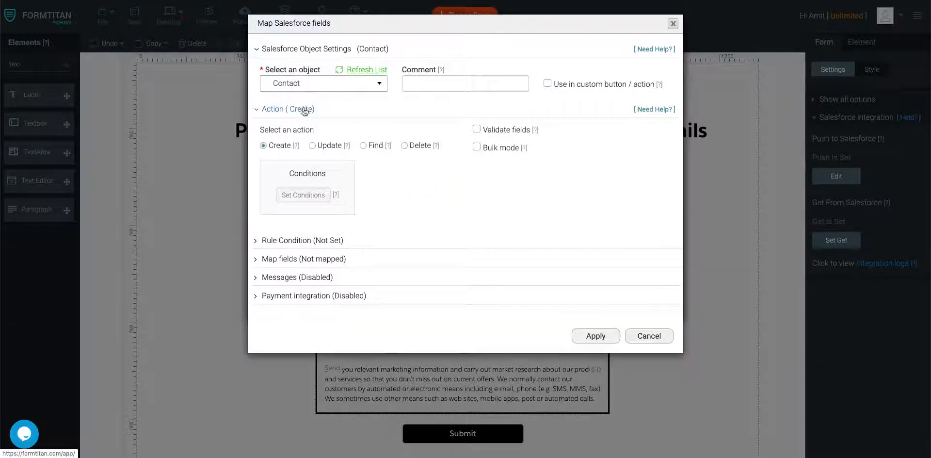
pyautogui.click(301, 257)
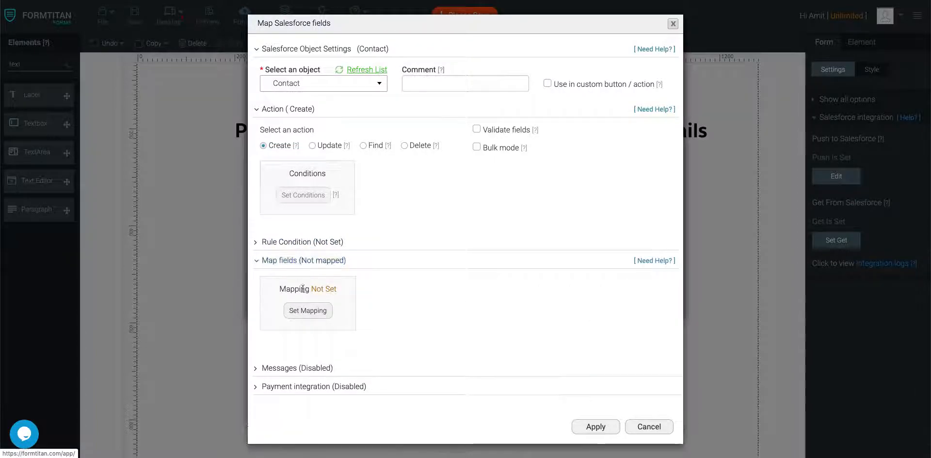
pyautogui.click(308, 311)
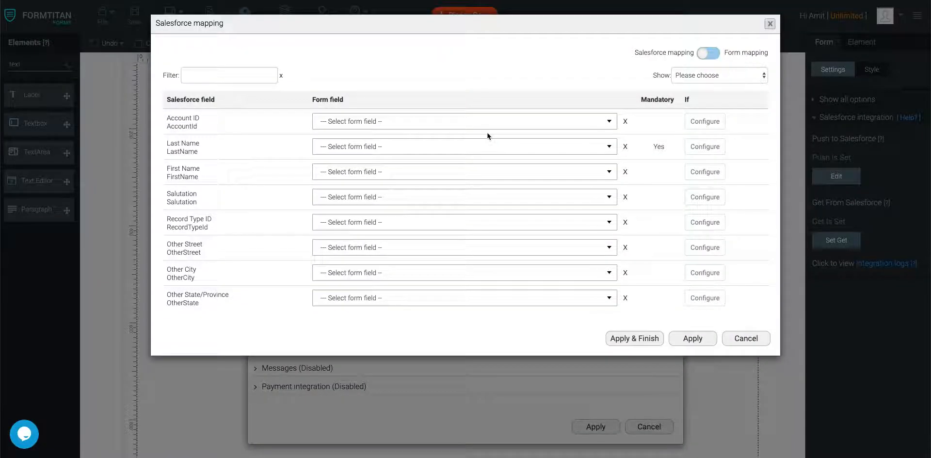
pyautogui.click(715, 55)
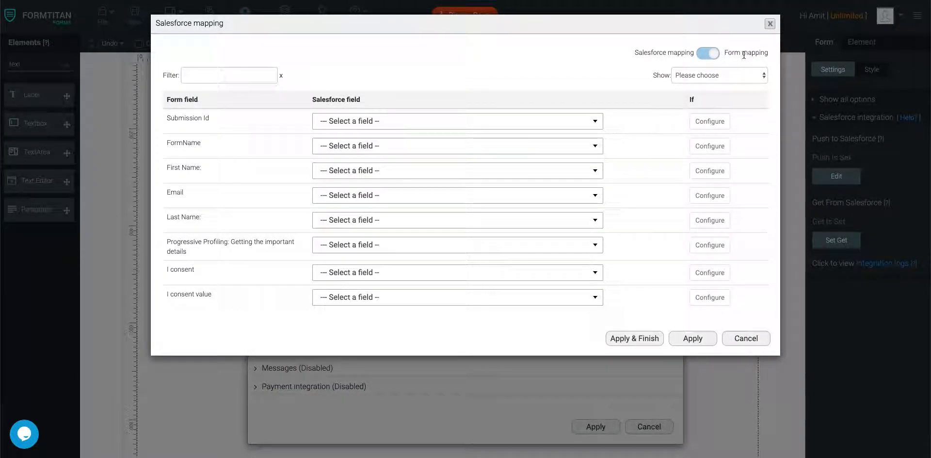
# - Map First Name, Last Name and Email to the matching Salesforce Contact fields
pyautogui.click(360, 170)
pyautogui.write('first')
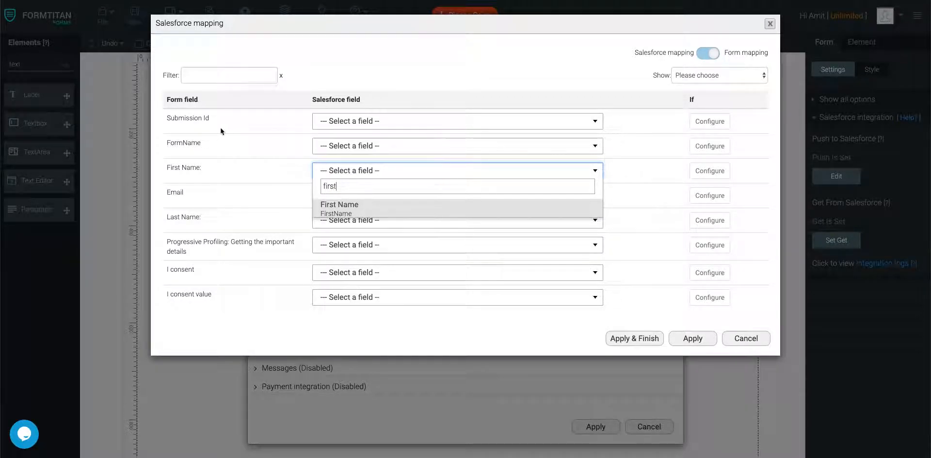
pyautogui.click(394, 210)
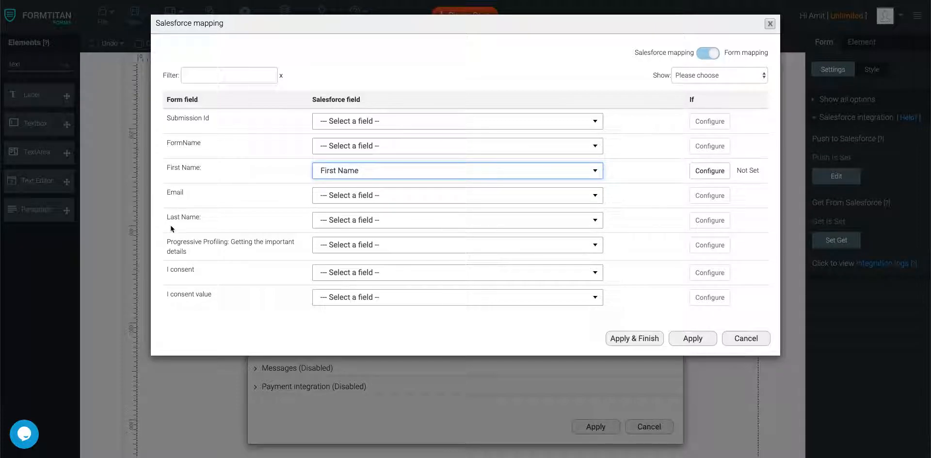
pyautogui.click(373, 223)
pyautogui.write('last')
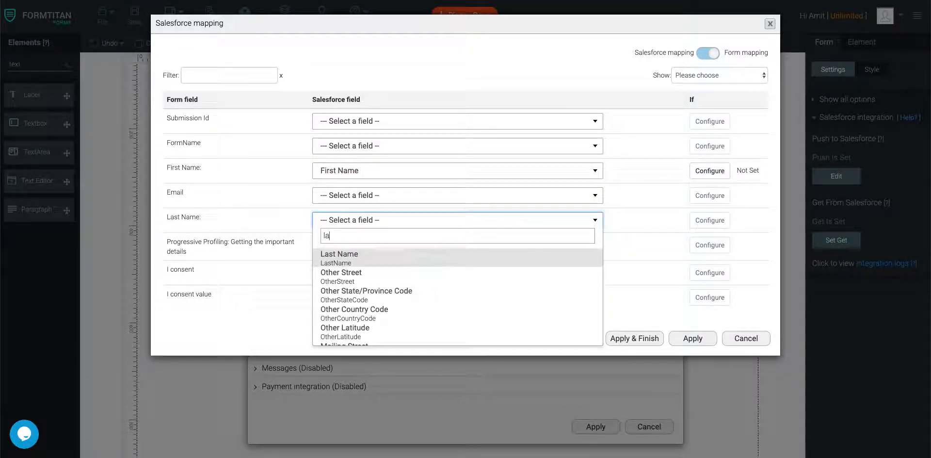
pyautogui.click(362, 255)
pyautogui.click(383, 201)
pyautogui.write('email')
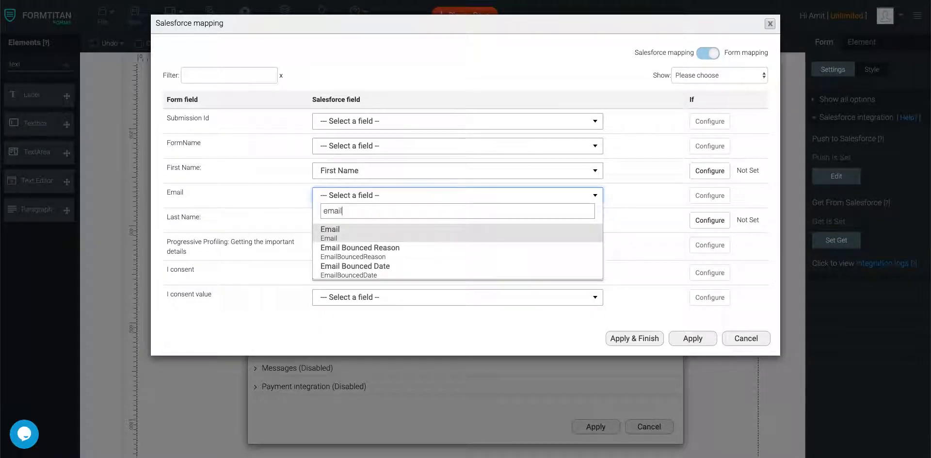
pyautogui.click(370, 229)
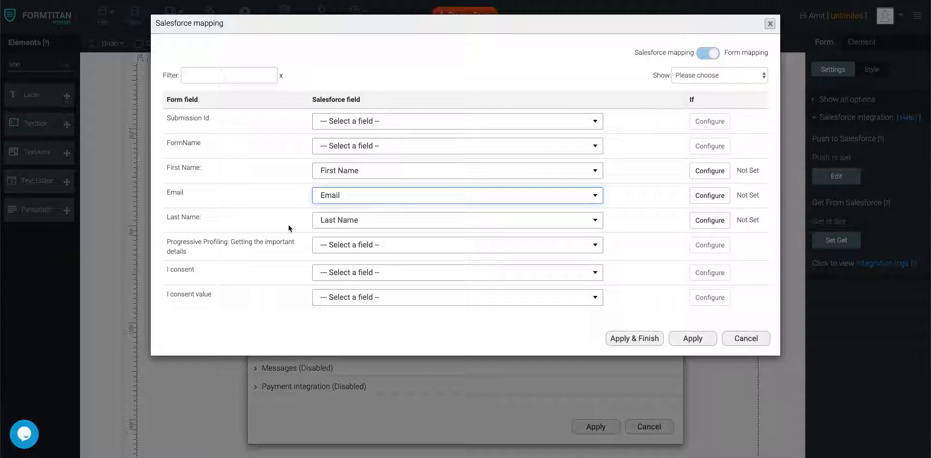
# - Map I consent and I do not consent to their Salesforce fields and apply the mapping
pyautogui.scroll(-1, 295, 233)
pyautogui.click(334, 239)
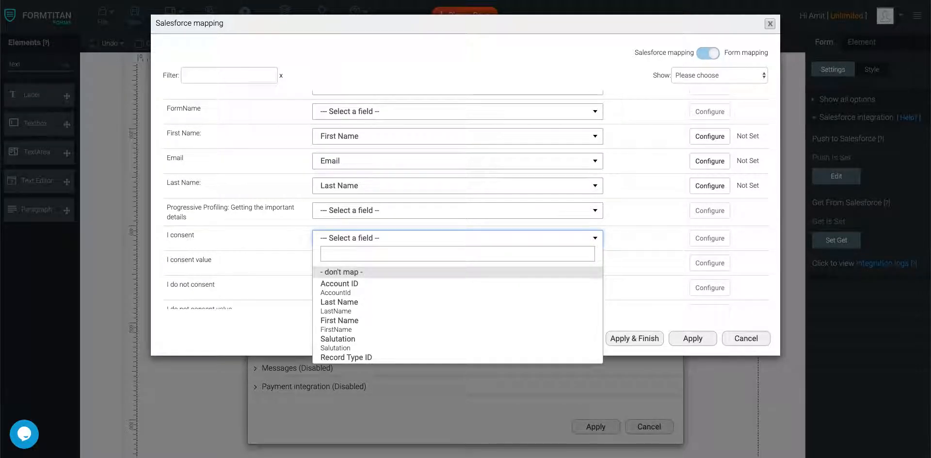
pyautogui.write('i cons')
pyautogui.click(334, 277)
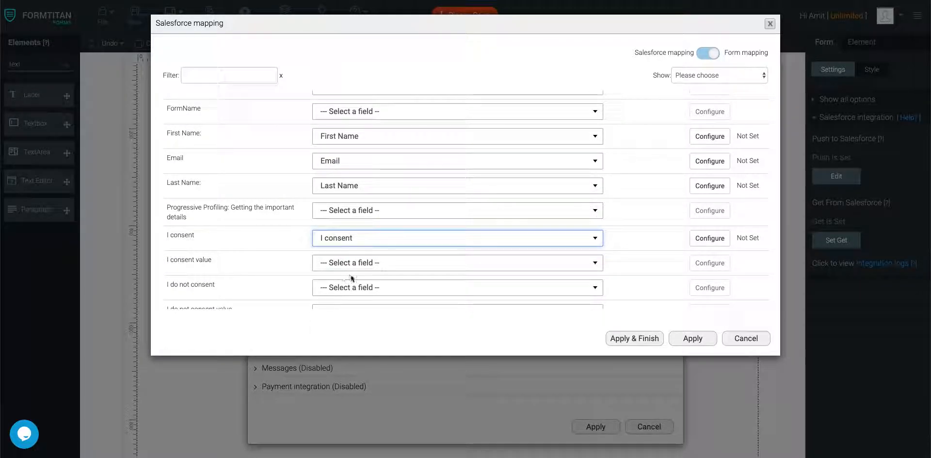
pyautogui.click(352, 286)
pyautogui.write('i do')
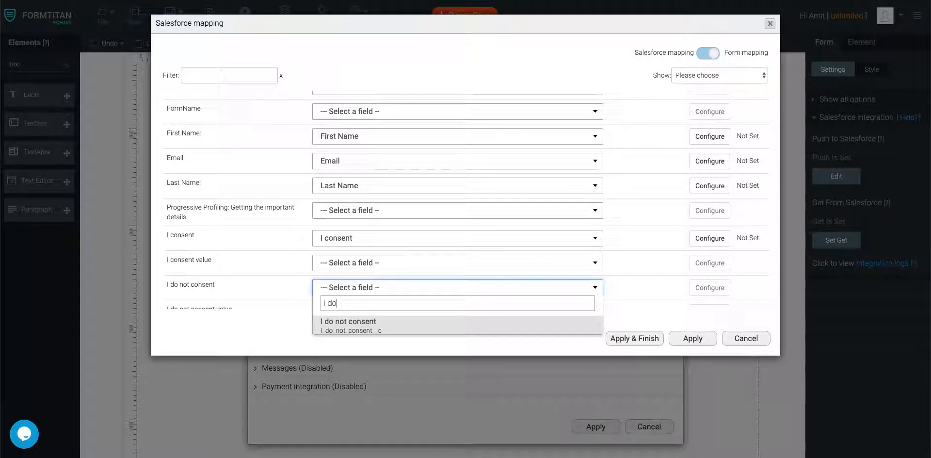
pyautogui.click(357, 329)
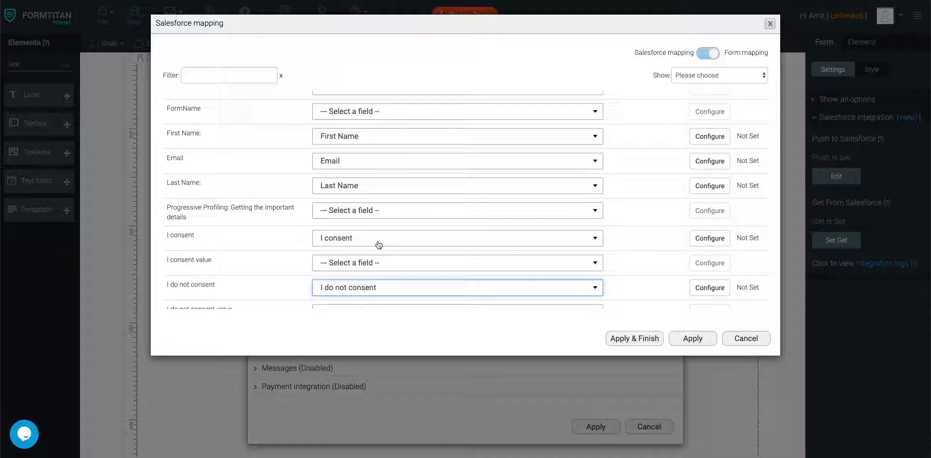
pyautogui.scroll(-3, 379, 244)
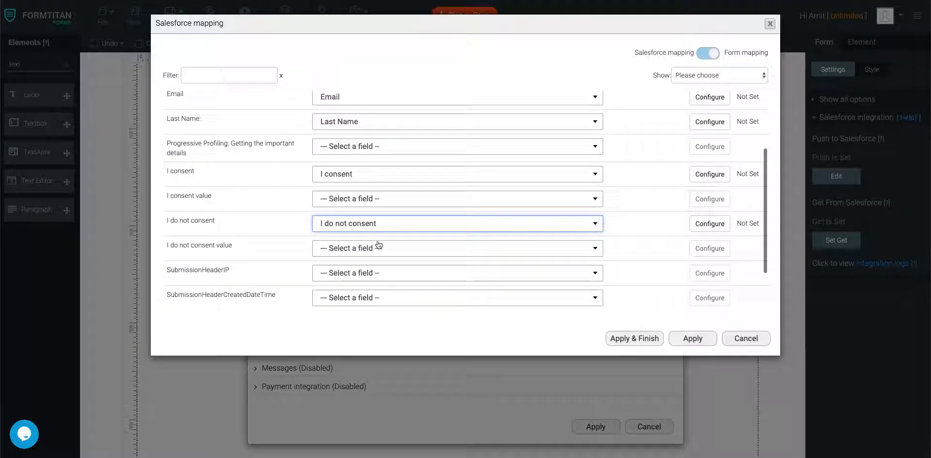
pyautogui.click(701, 338)
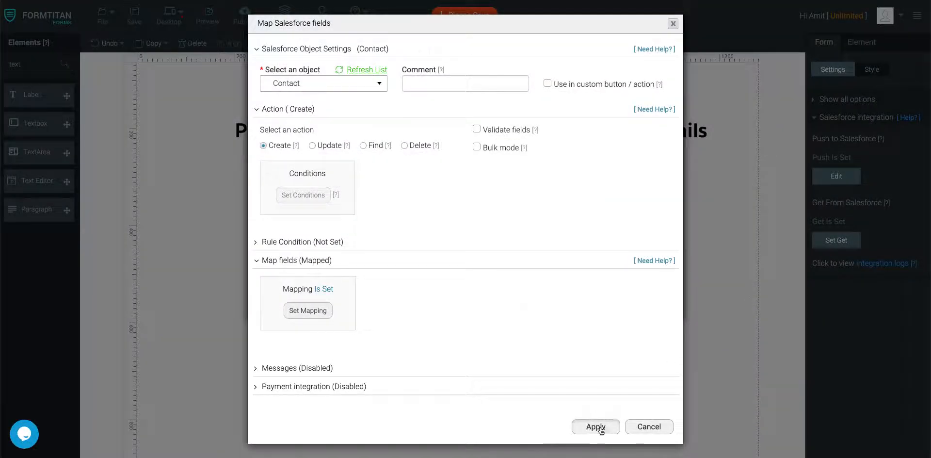
# - Finish the Salesforce push setup, set the Submit button type to submit, then save and preview
pyautogui.click(596, 427)
pyautogui.click(597, 307)
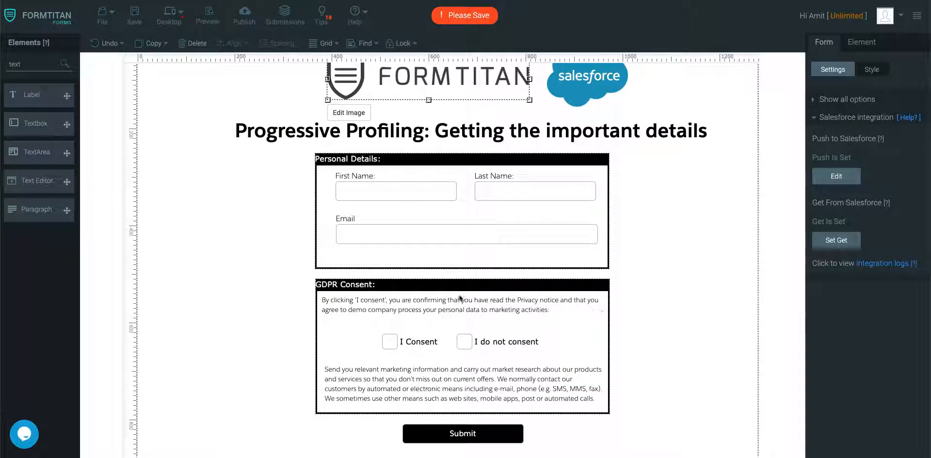
pyautogui.click(473, 431)
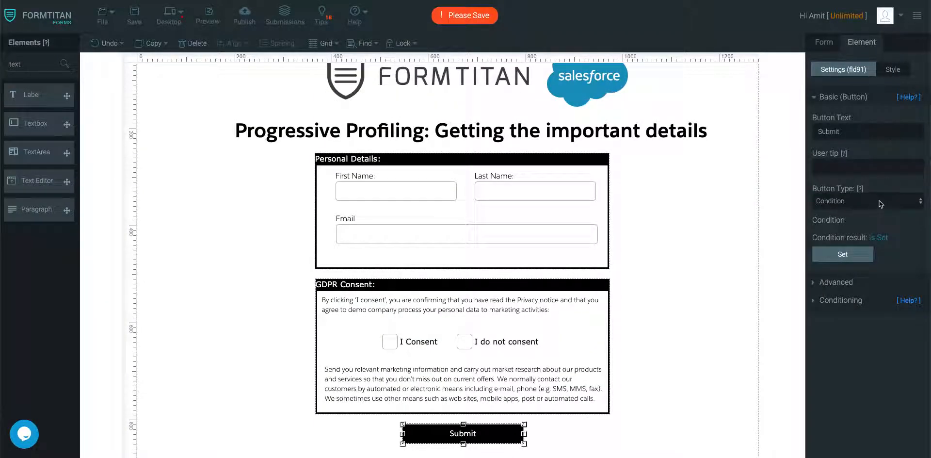
pyautogui.click(881, 203)
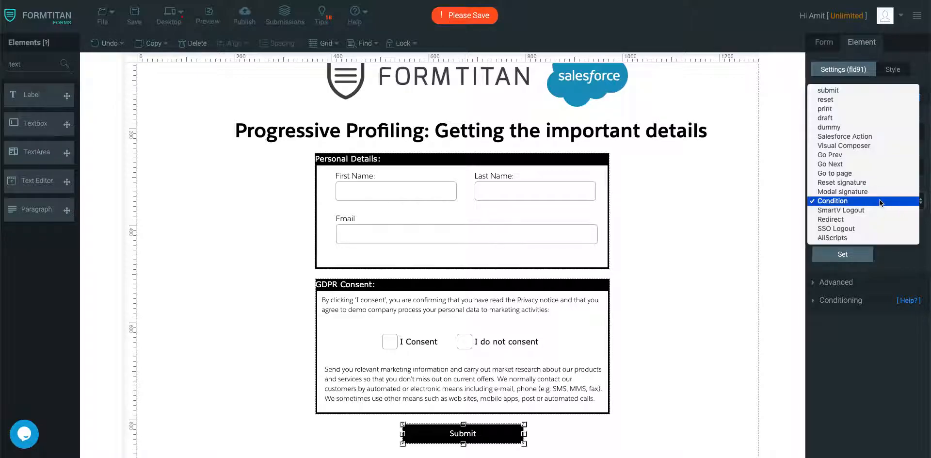
pyautogui.click(856, 91)
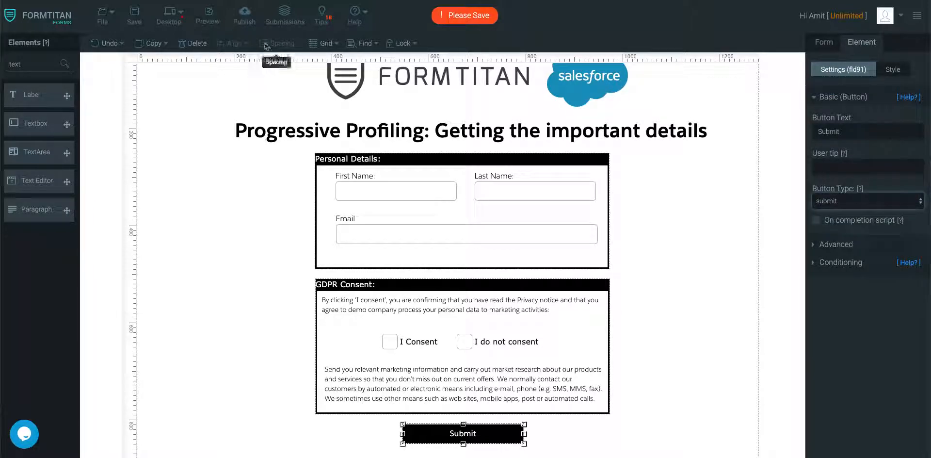
pyautogui.click(134, 18)
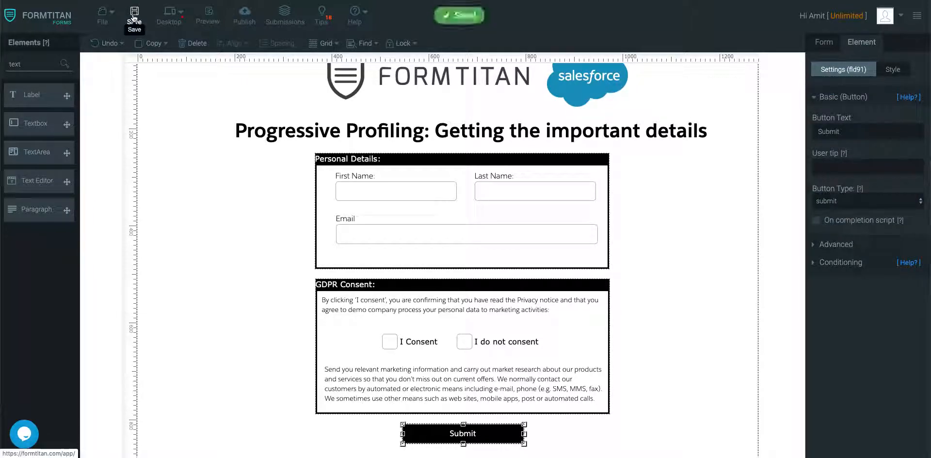
pyautogui.click(210, 16)
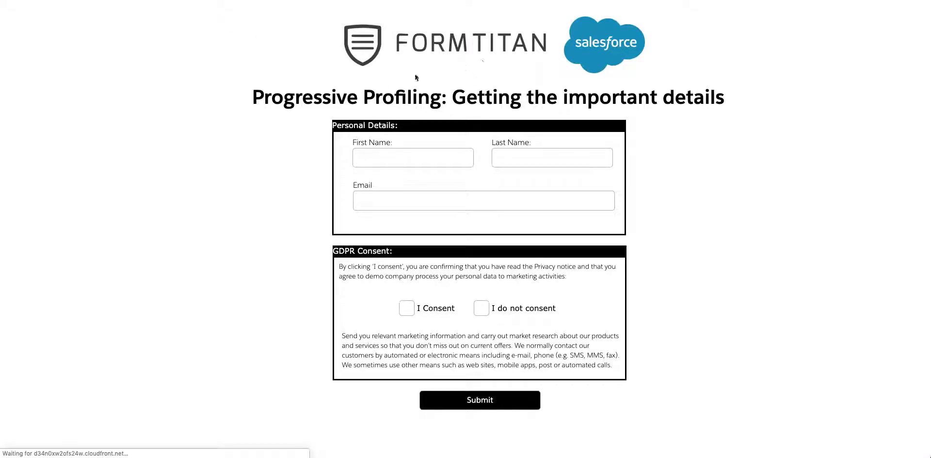
# - Submit a test entry with first name, last name, email and I Consent ticked, then refresh
pyautogui.click(419, 160)
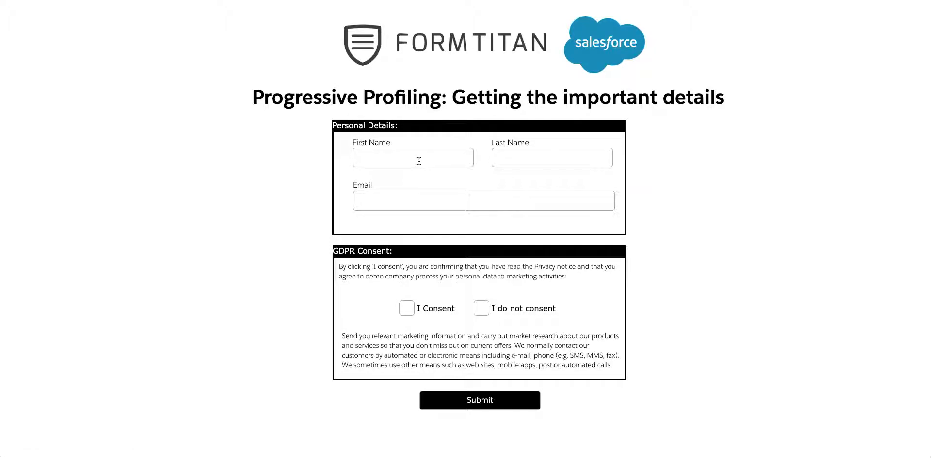
pyautogui.press('Tab')
pyautogui.write('Bloggs')
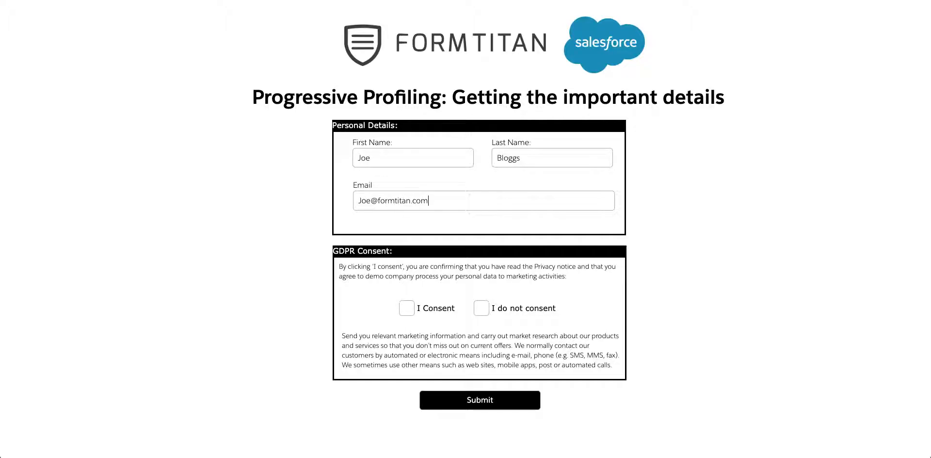
pyautogui.click(414, 309)
pyautogui.click(502, 405)
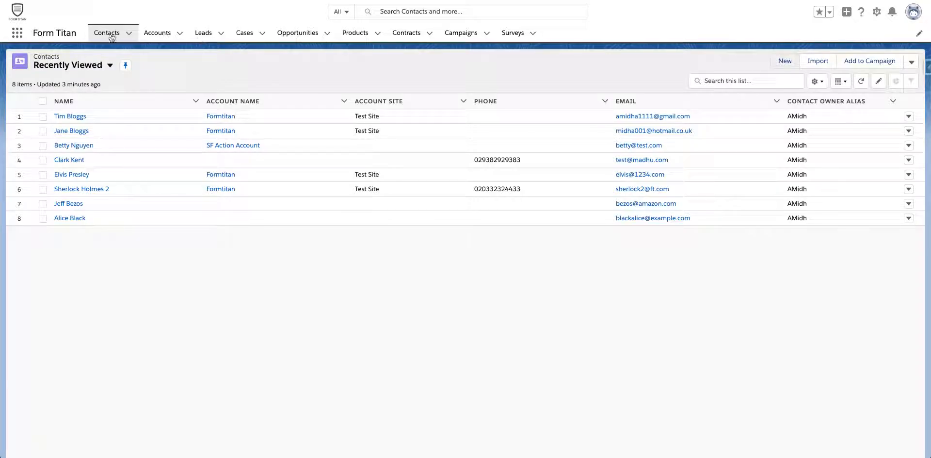
pyautogui.click(97, 33)
pyautogui.click(96, 33)
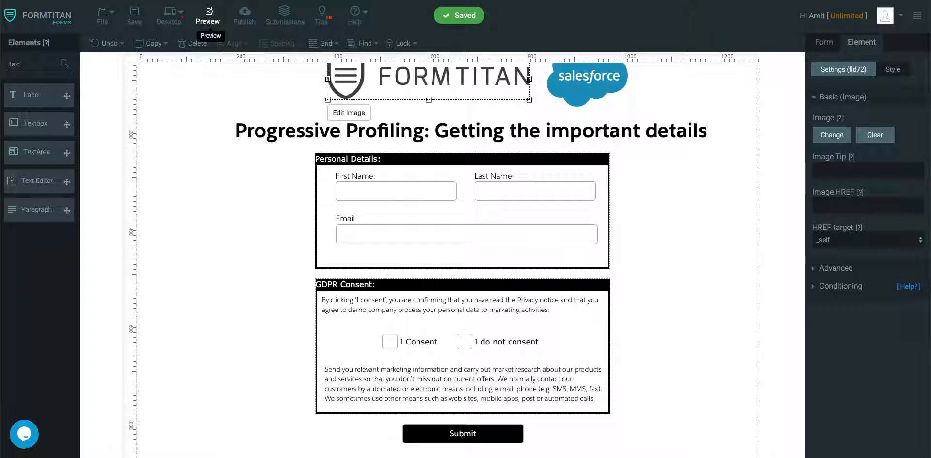
# - Open the integration logs and follow the submission's Record ID link into Salesforce
pyautogui.click(824, 42)
pyautogui.click(892, 264)
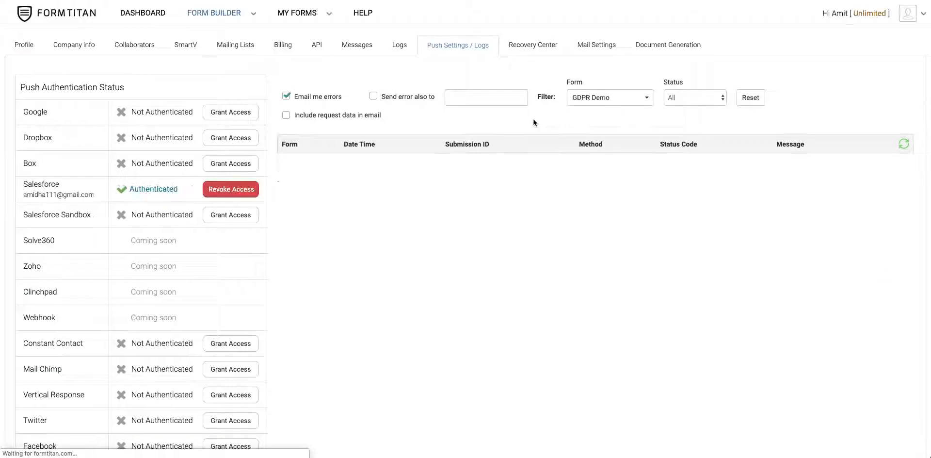
pyautogui.click(767, 162)
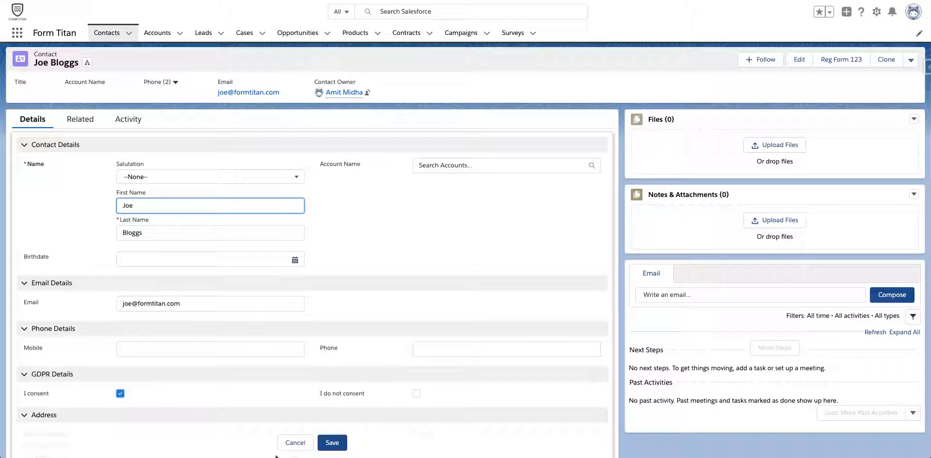
# - Cancel the contact's inline edit to return to its read-only Details view
pyautogui.click(295, 442)
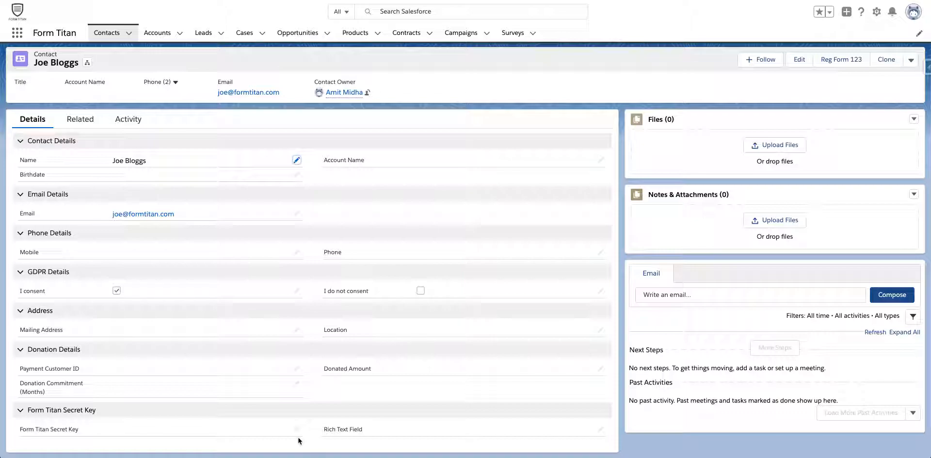